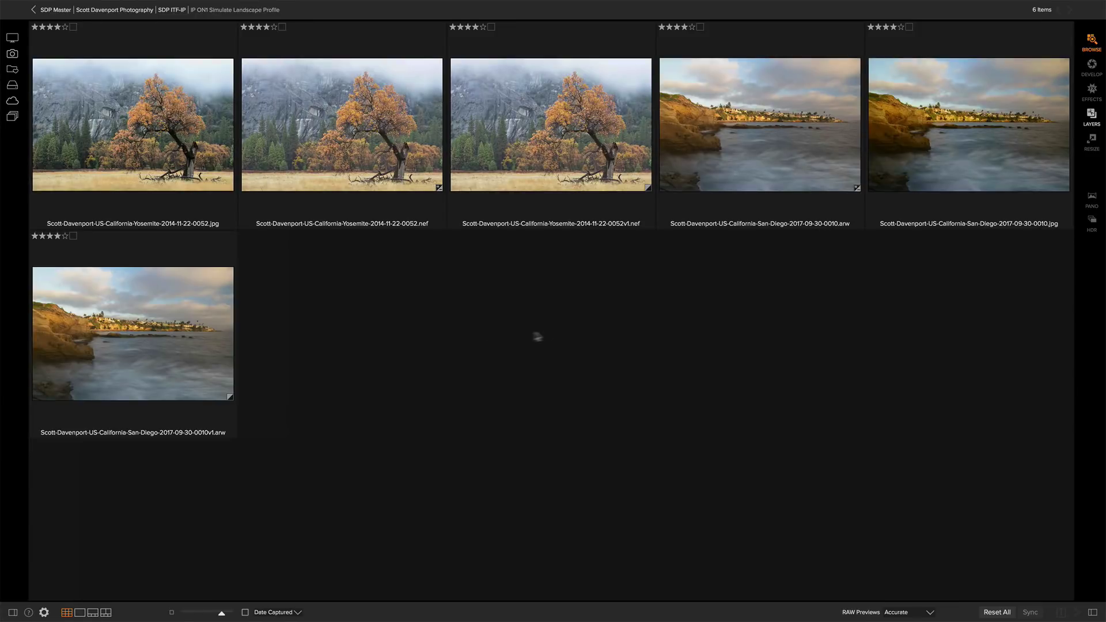
# Step: Select the Yosemite JPEG and its NEF original and show them side by side in Compare view
pyautogui.click(163, 147)
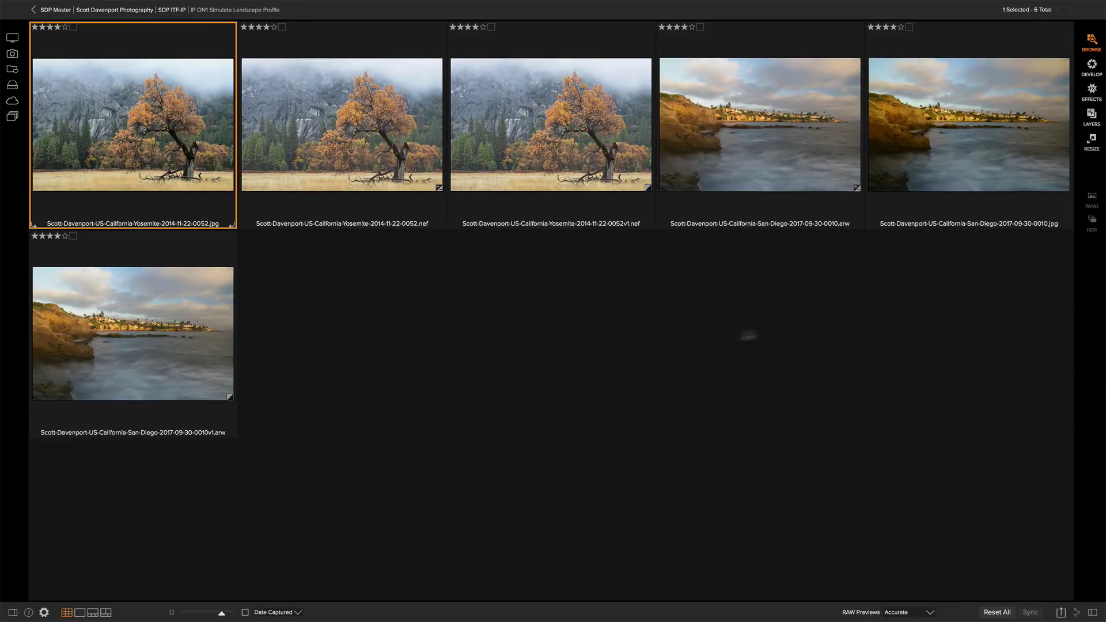
pyautogui.click(901, 169)
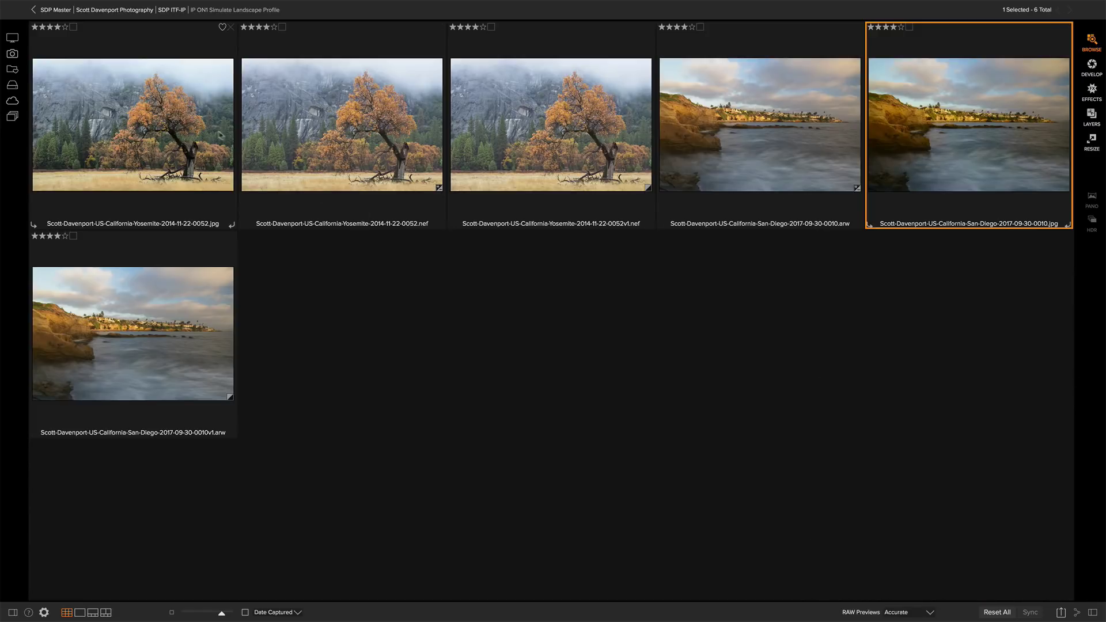
pyautogui.click(177, 133)
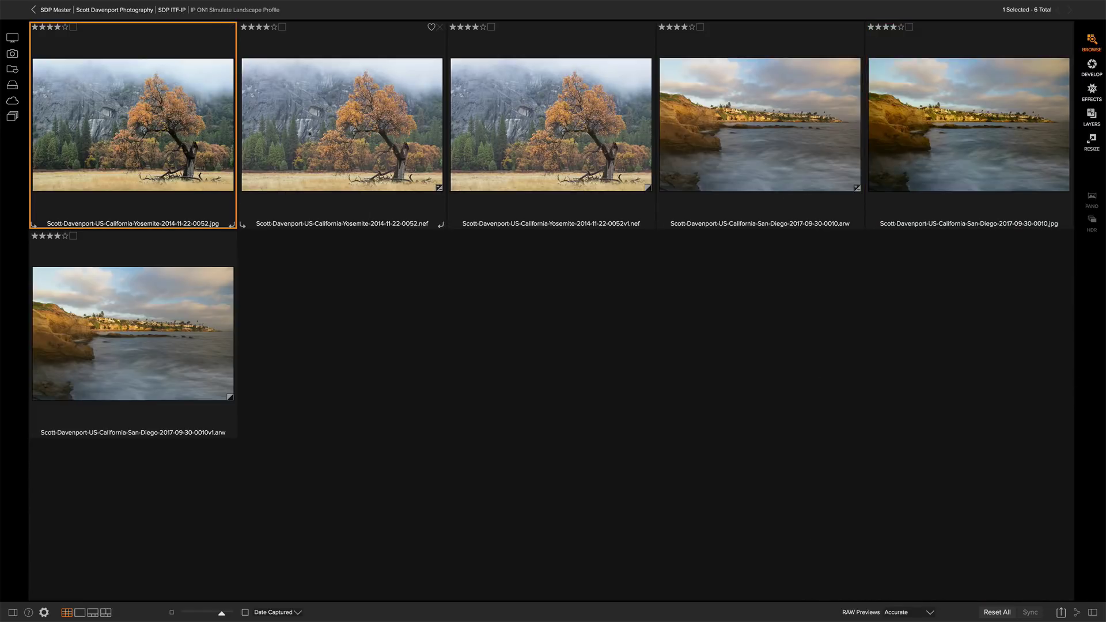
pyautogui.keyDown('shift'); pyautogui.click(320, 132); pyautogui.keyUp('shift')
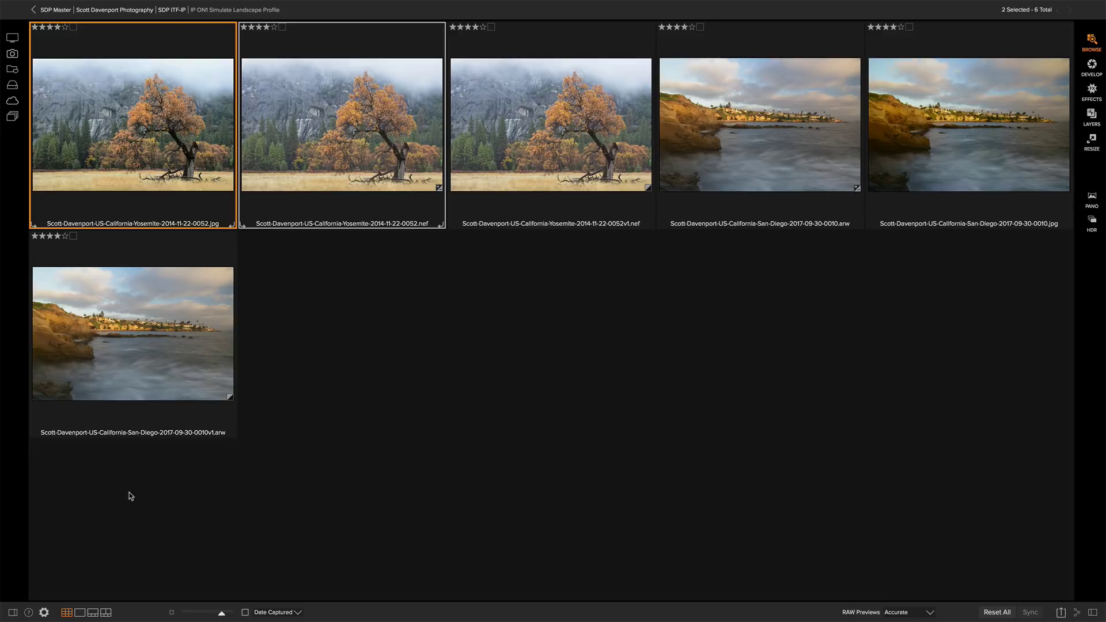
pyautogui.click(108, 612)
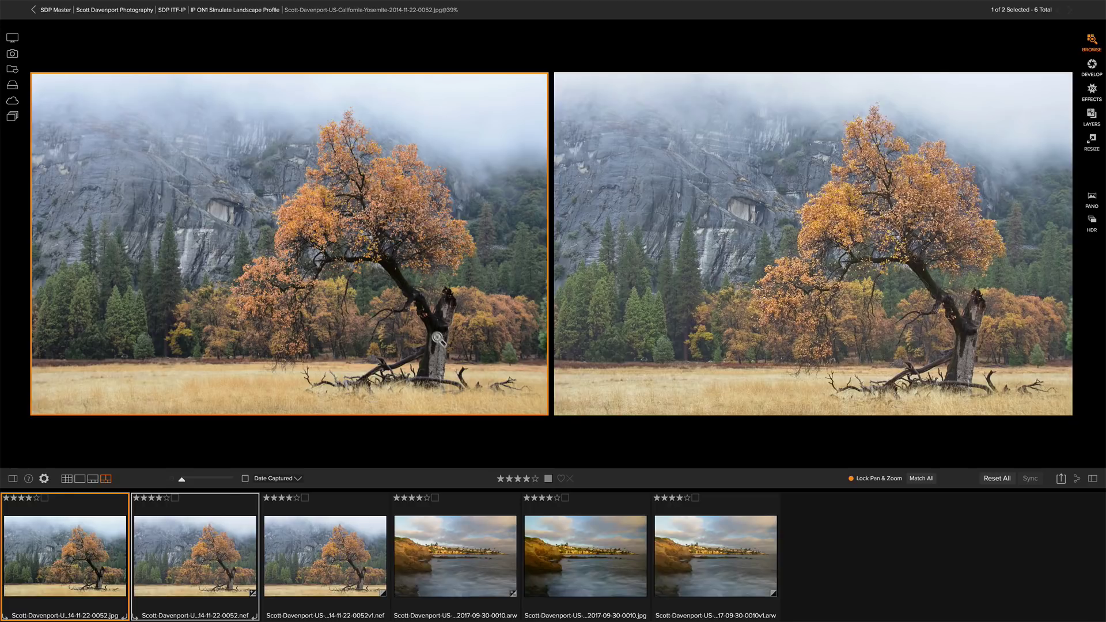
pyautogui.click(916, 305)
# Step: Back in the grid, select only the Yosemite v1 NEF copy and open it in Develop
pyautogui.click(67, 479)
pyautogui.click(489, 320)
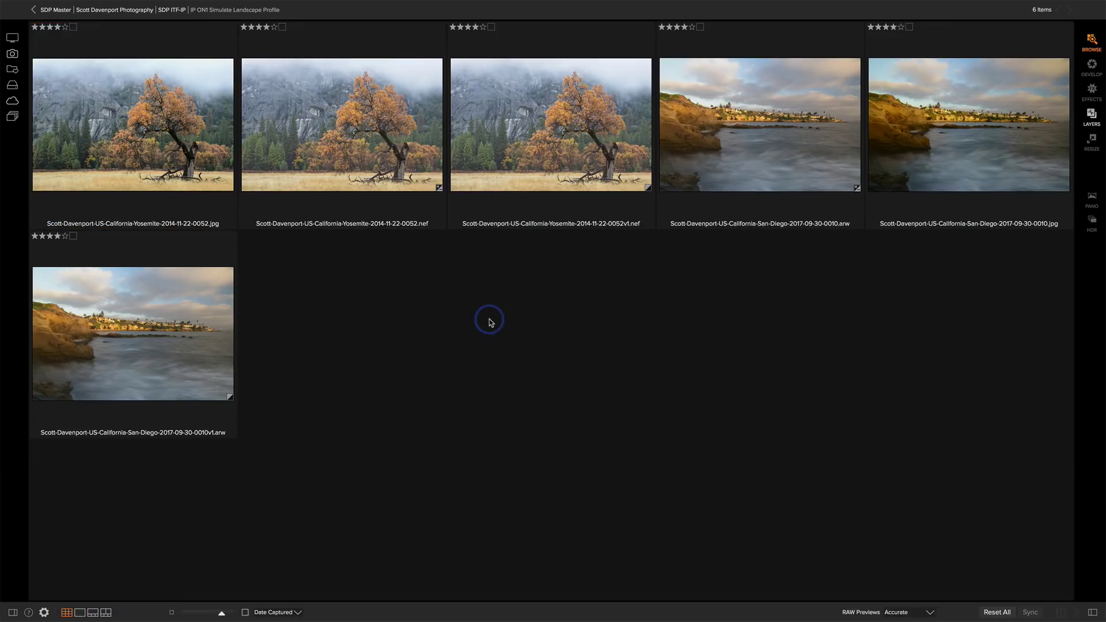
pyautogui.click(530, 146)
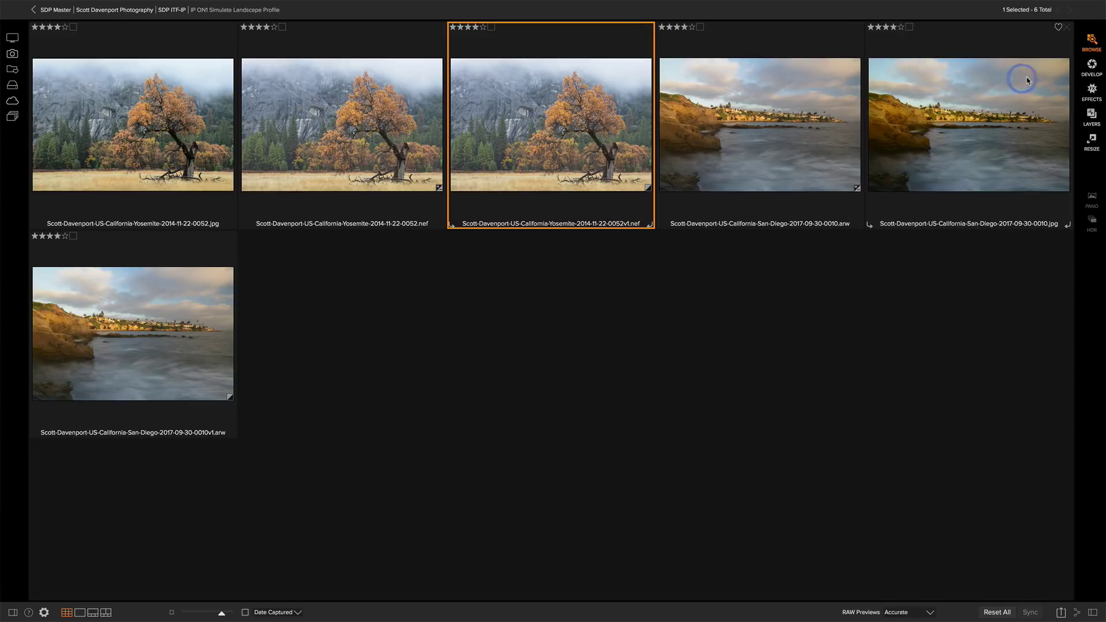
pyautogui.click(1093, 67)
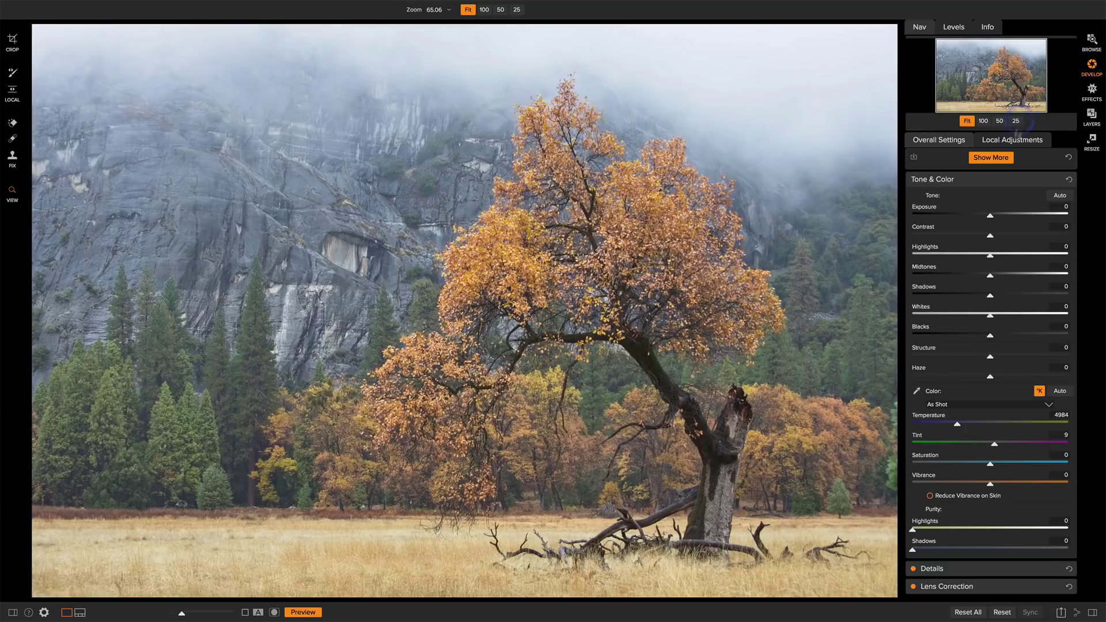
# Step: In Tone & Color, drag Contrast to 25 and Shadows to -5
pyautogui.click(991, 236)
pyautogui.moveTo(993, 239); pyautogui.dragTo(1008, 242)
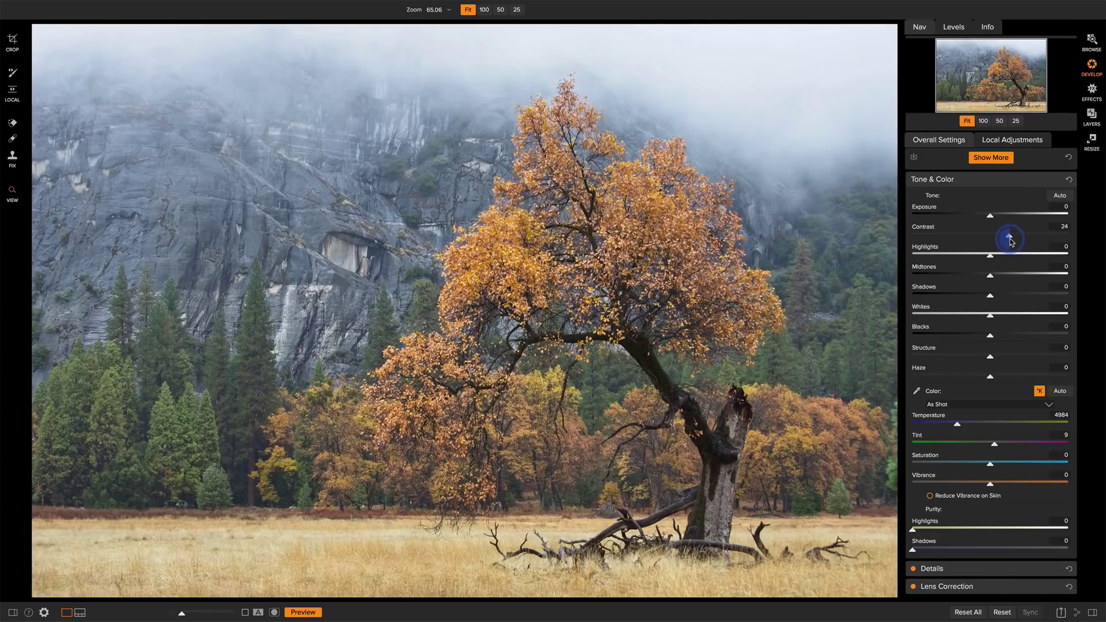
pyautogui.moveTo(1012, 241); pyautogui.dragTo(1012, 241)
pyautogui.moveTo(991, 298); pyautogui.dragTo(988, 297)
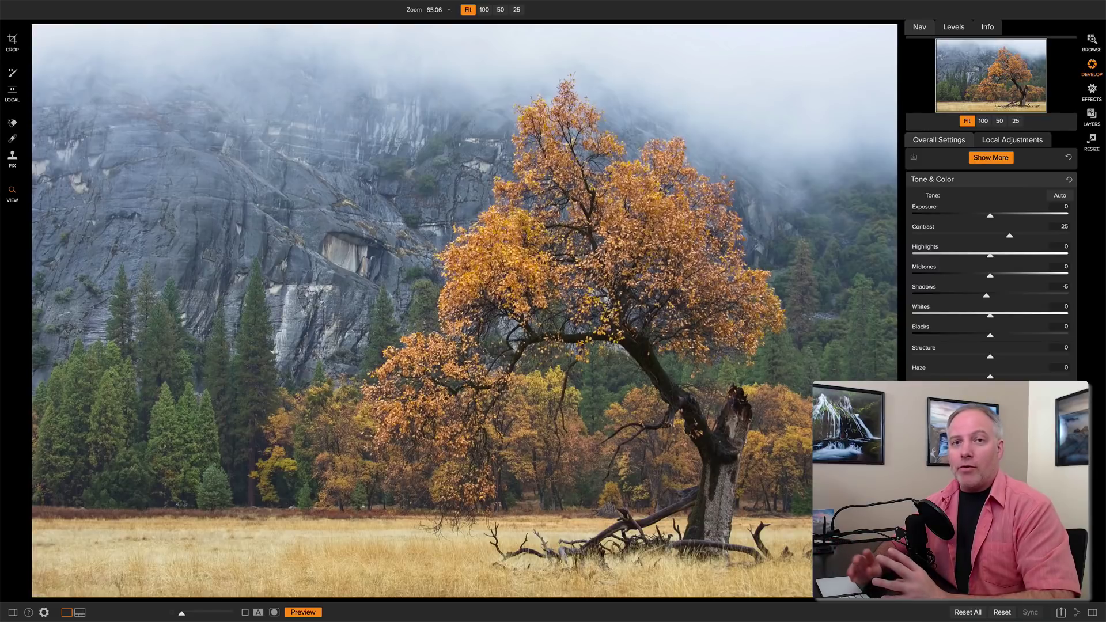
# Step: Set the Vibrance slider in the Color section to 10
pyautogui.click(999, 485)
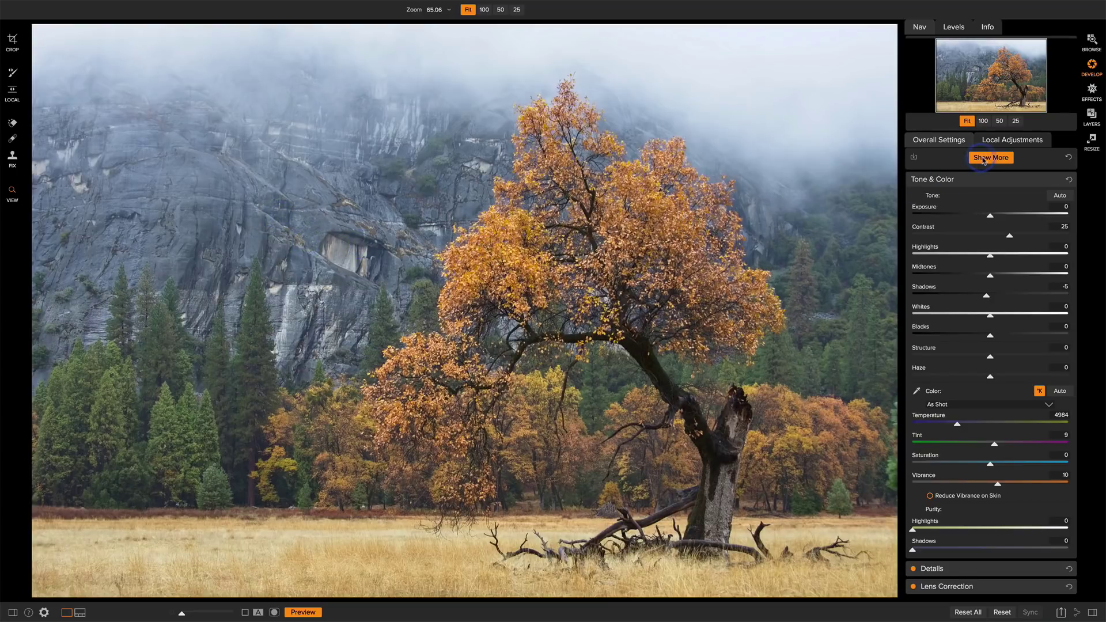
# Step: Add a Color Adjustment filter targeting Blue with Saturation raised to 20
pyautogui.click(983, 159)
pyautogui.click(964, 187)
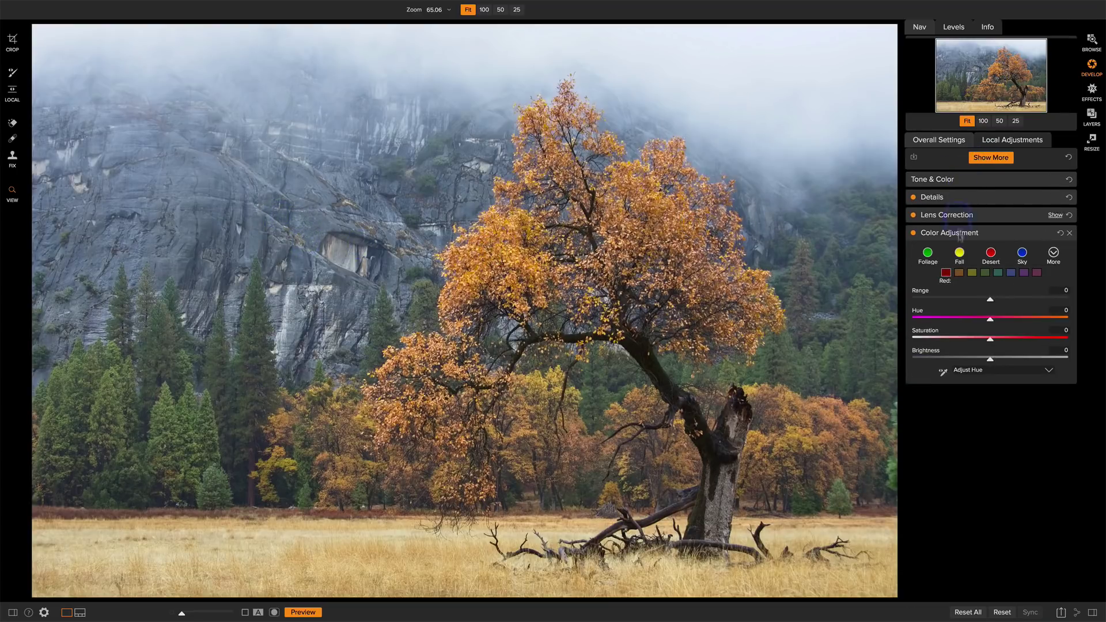
pyautogui.click(1013, 274)
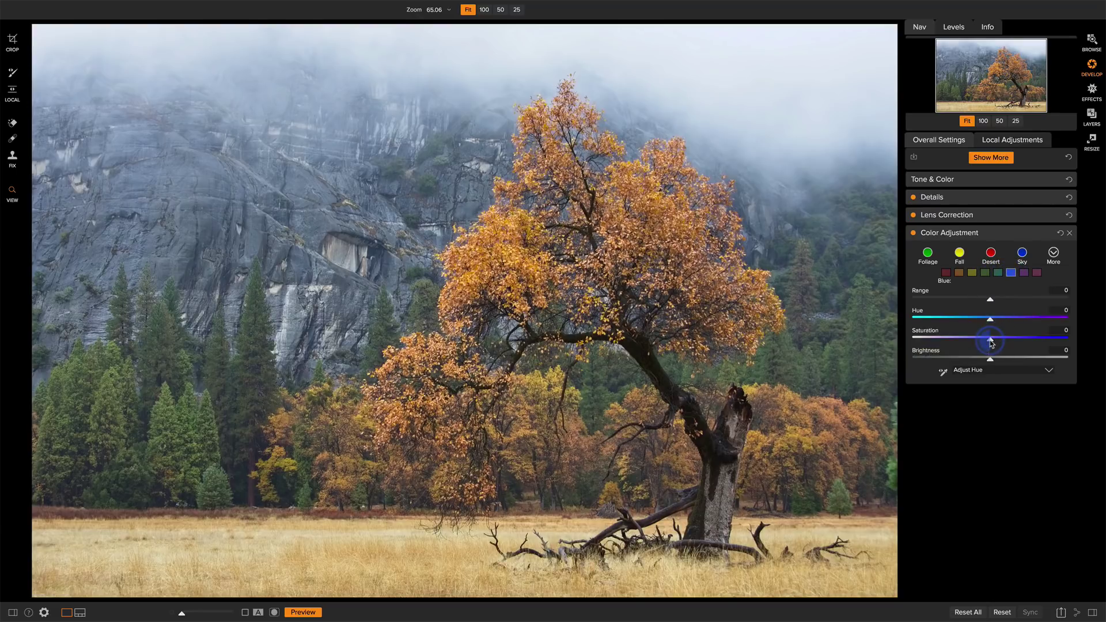
pyautogui.moveTo(991, 343); pyautogui.dragTo(1023, 345)
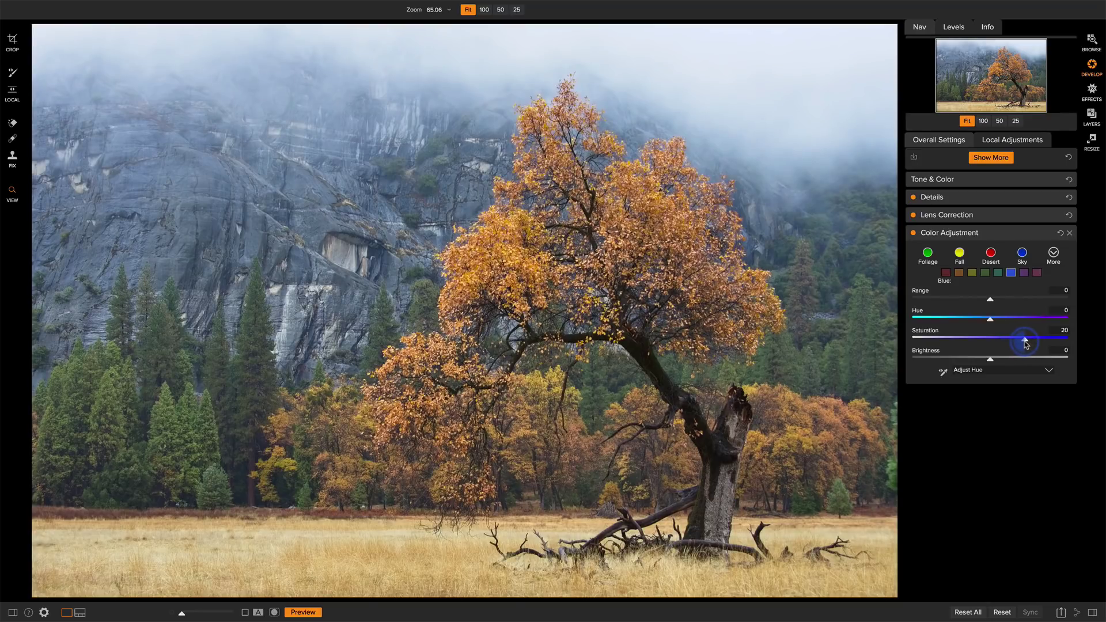
# Step: Toggle the Color Adjustment off and on to compare, leave it on, and return to the grid
pyautogui.click(914, 233)
pyautogui.click(914, 233)
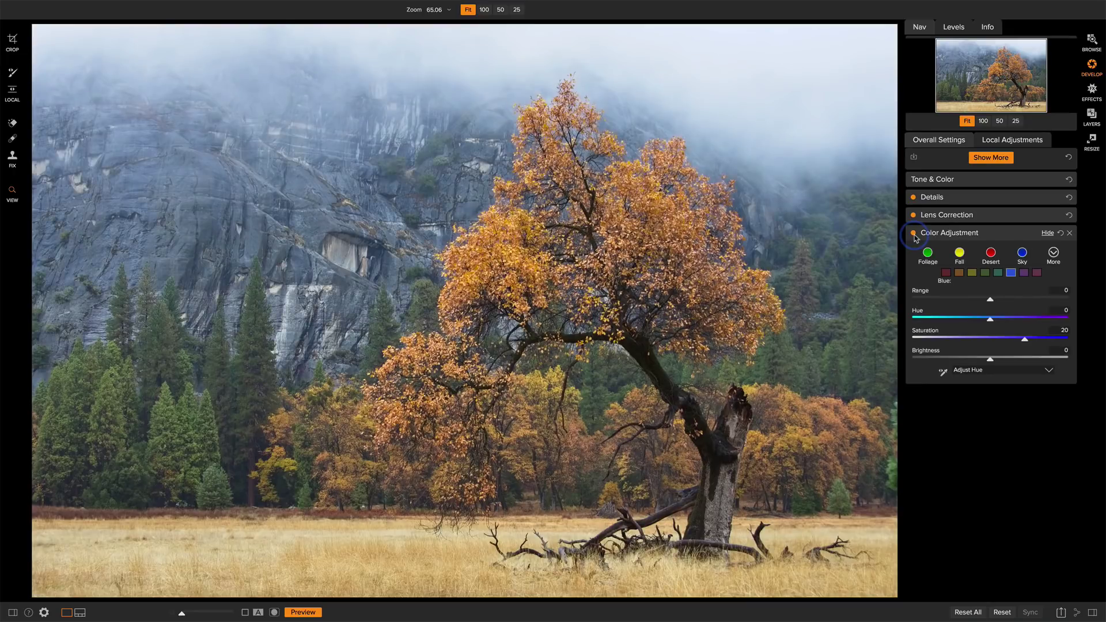
pyautogui.click(914, 234)
pyautogui.click(914, 234)
pyautogui.click(914, 234)
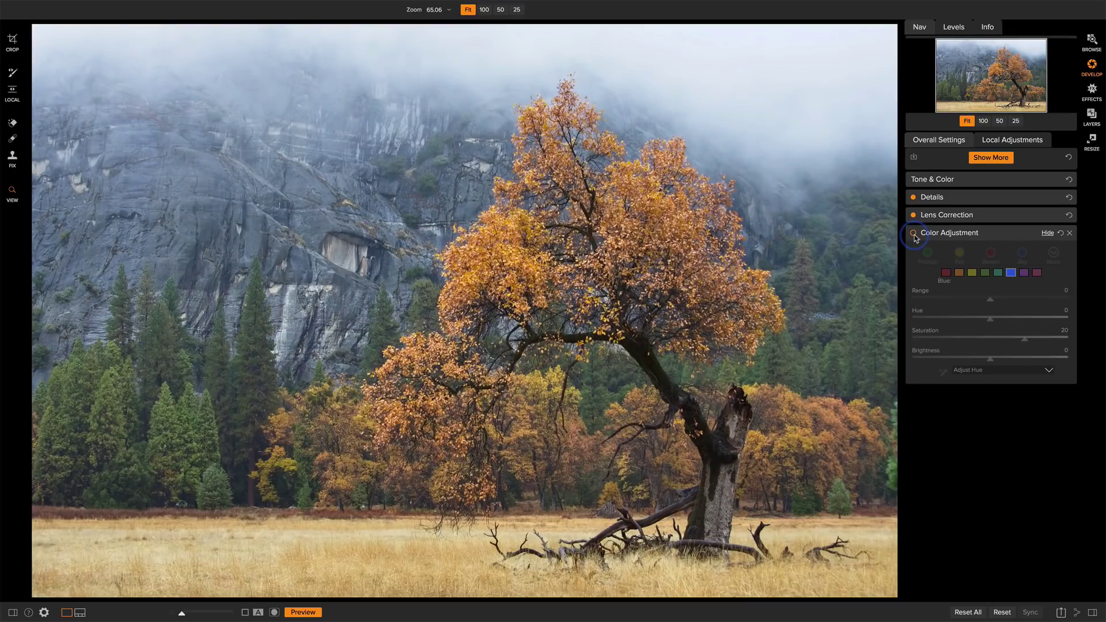
pyautogui.click(914, 233)
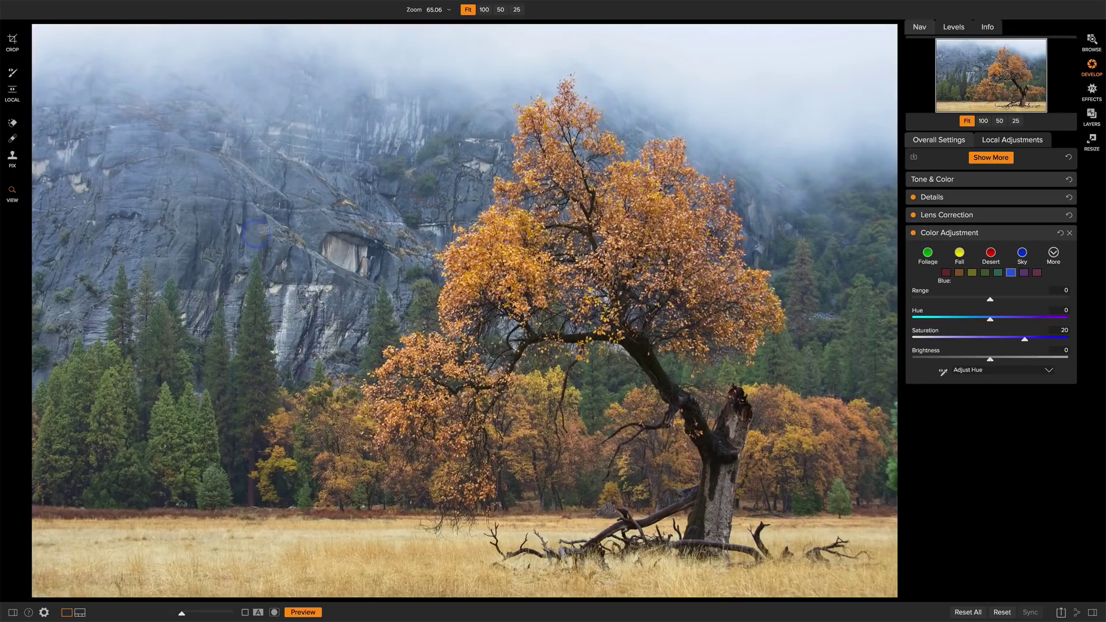
pyautogui.click(914, 233)
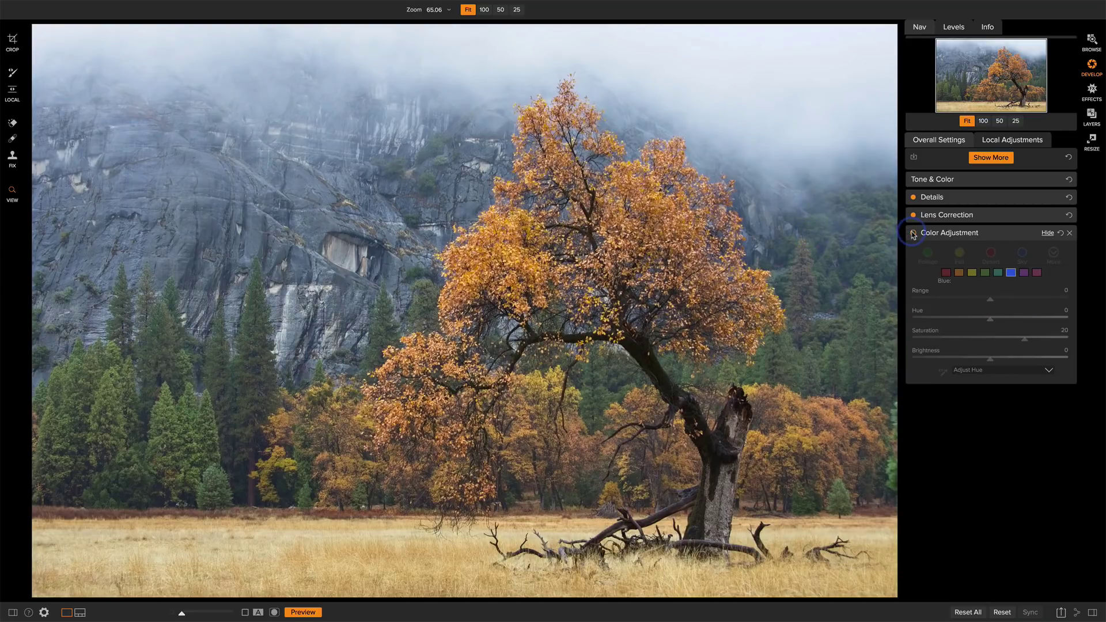
pyautogui.click(914, 233)
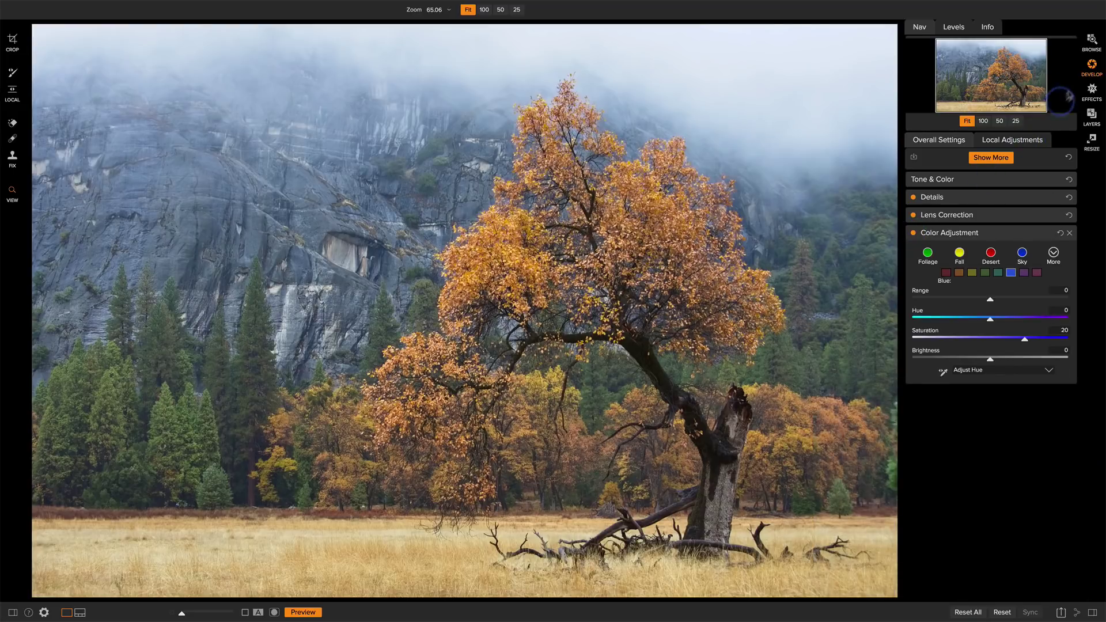
pyautogui.click(1092, 42)
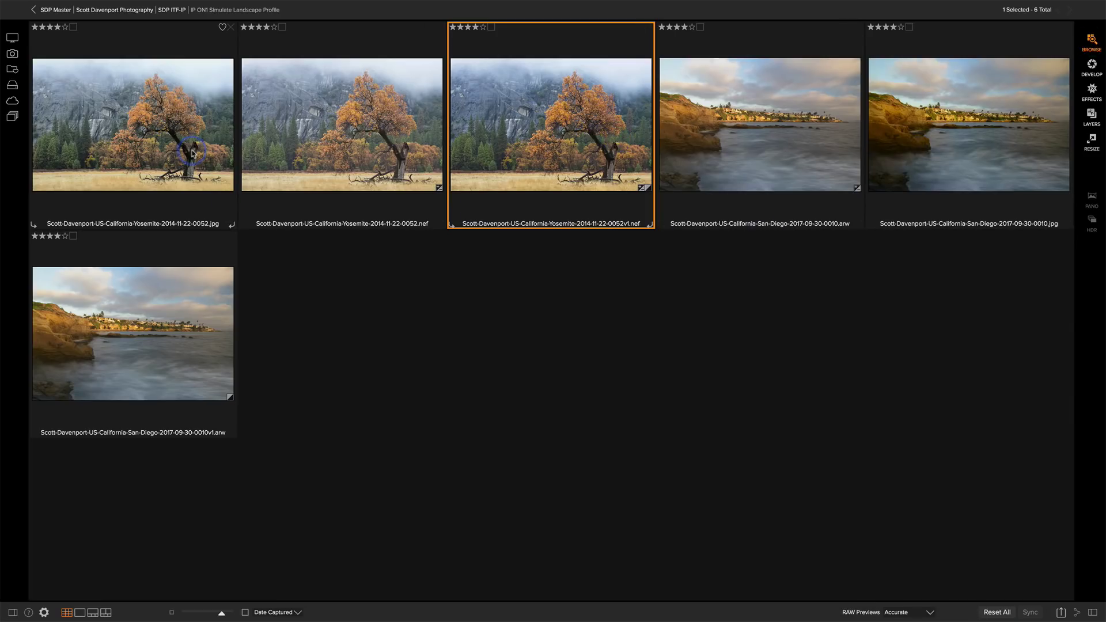
# Step: Add the Yosemite JPEG to the v1 raw selection and view both in side-by-side Compare
pyautogui.keyDown('super'); pyautogui.click(192, 154); pyautogui.keyUp('super')
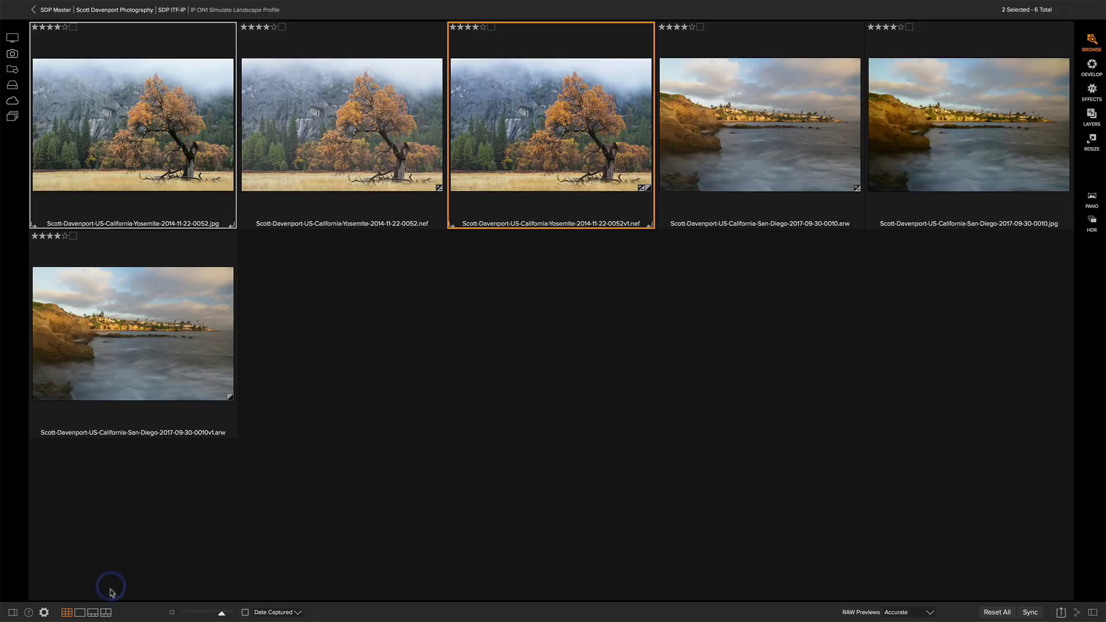
pyautogui.click(106, 612)
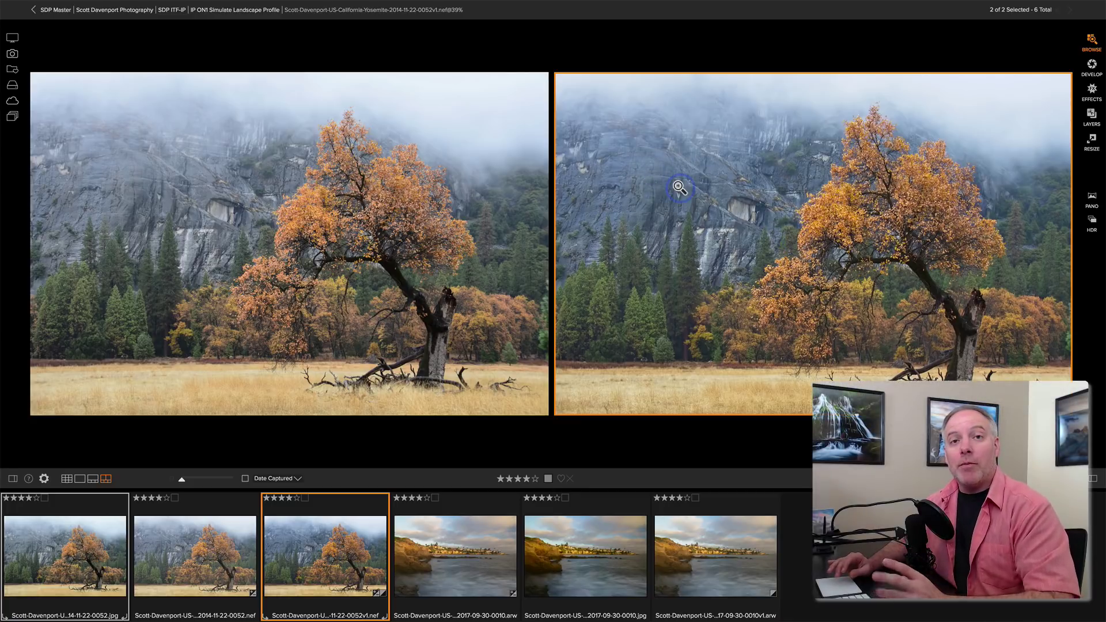
# Step: Review the Yosemite v1 edit's Contrast, Shadows and Vibrance in Develop, then show the filmstrip
pyautogui.click(1093, 65)
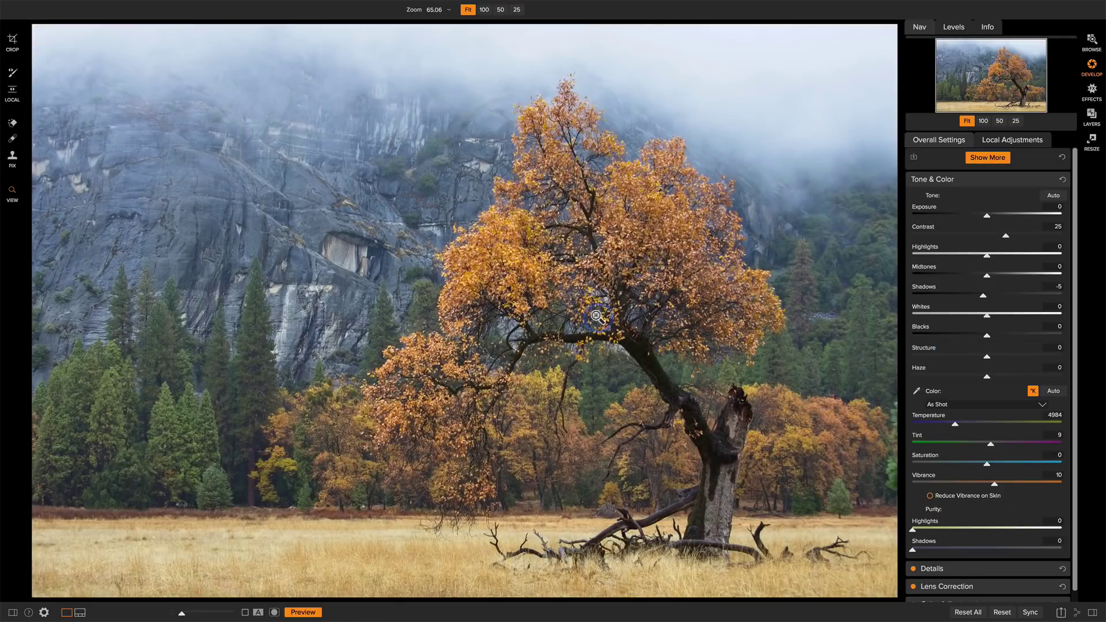
pyautogui.scroll(-1, 1003, 424)
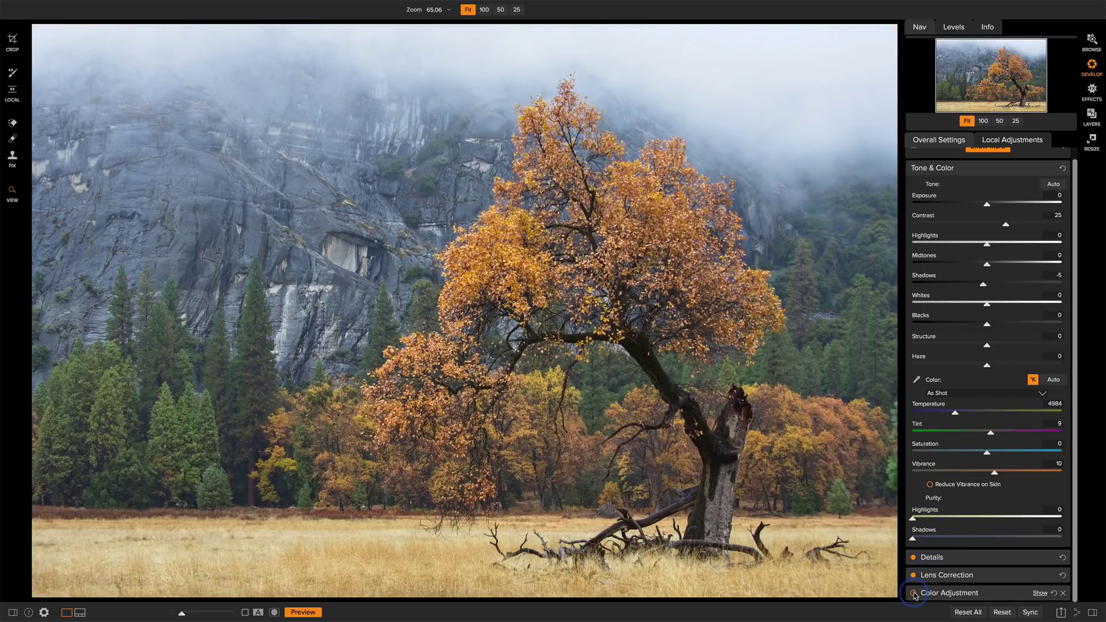
pyautogui.click(1092, 41)
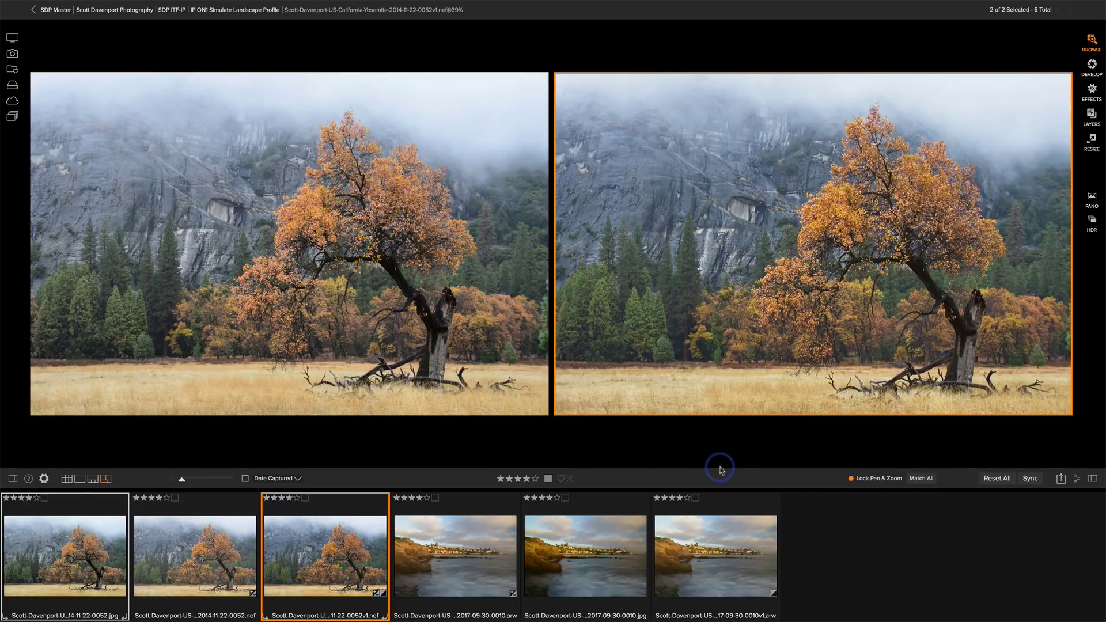
pyautogui.click(1093, 65)
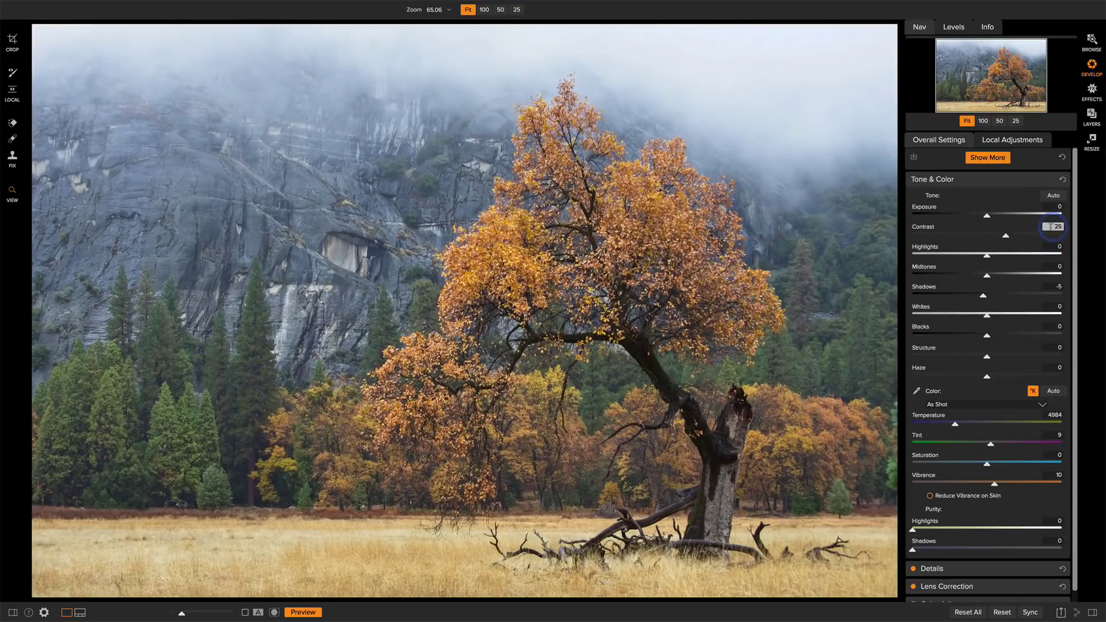
pyautogui.click(1057, 287)
pyautogui.scroll(-1, 954, 393)
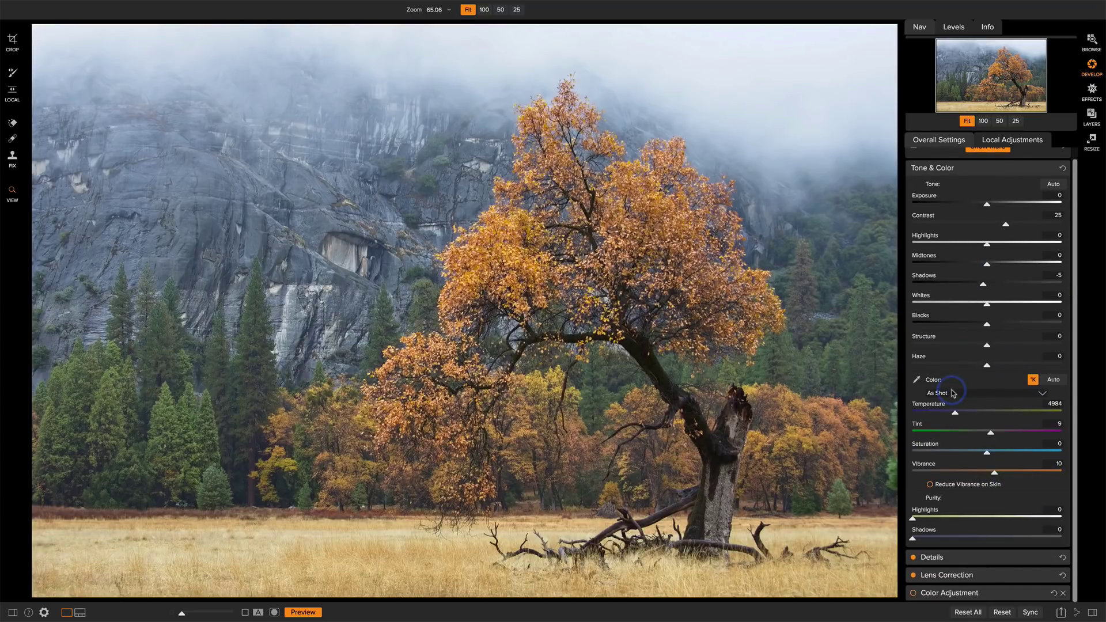
pyautogui.scroll(1, 953, 393)
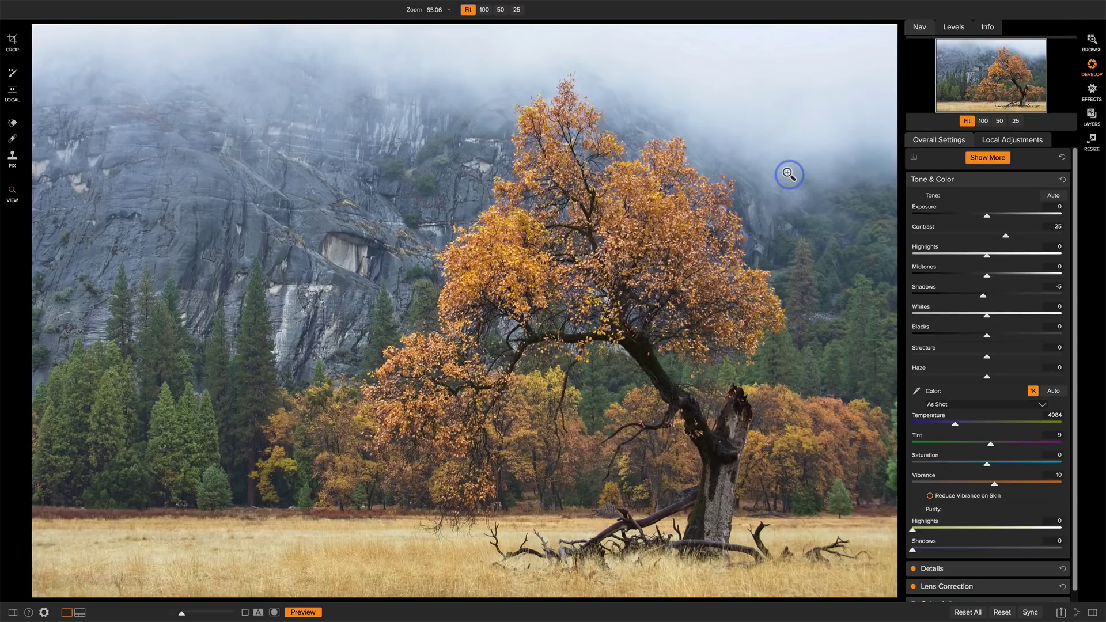
pyautogui.press('super+shift+f')
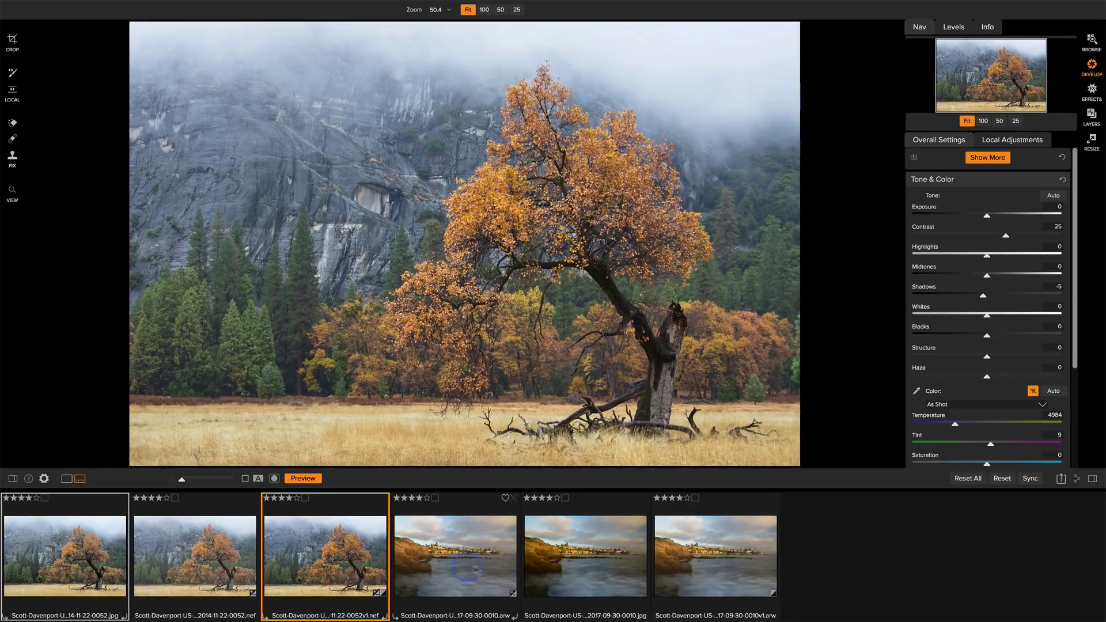
# Step: Give the San Diego v1 raw Contrast 25, Shadows -5 and Vibrance 10, preview against the original, then browse
pyautogui.click(724, 562)
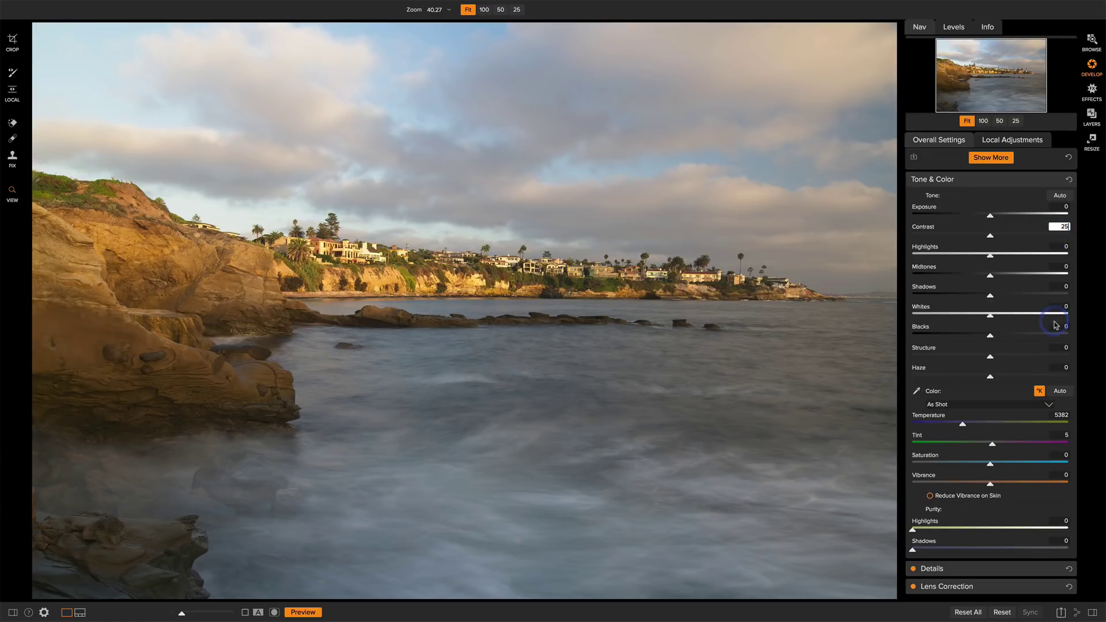
pyautogui.click(1055, 287)
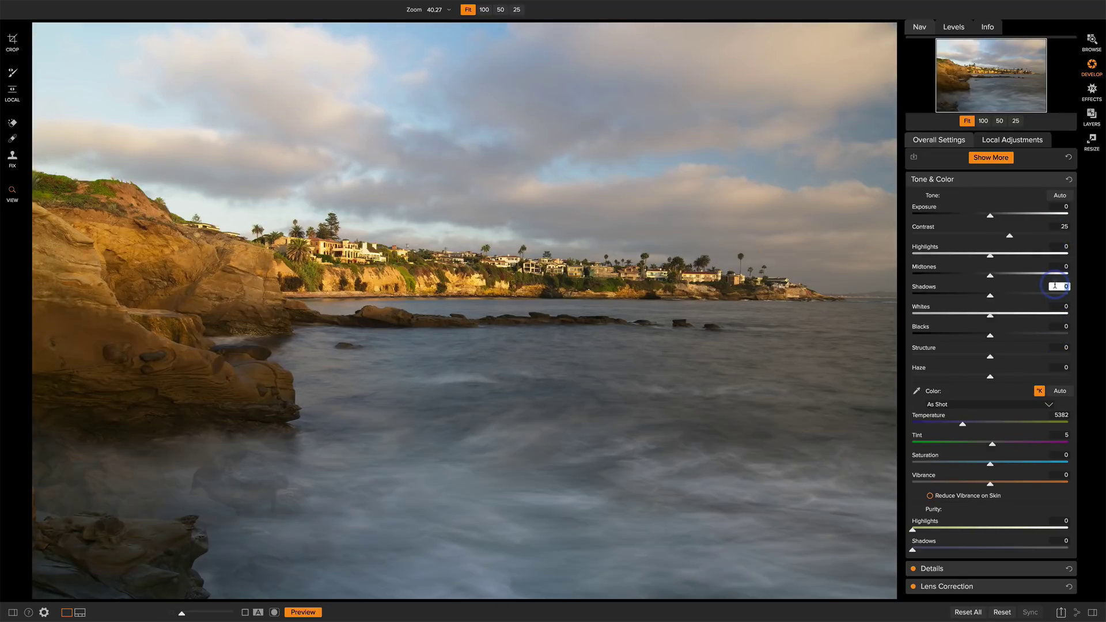
pyautogui.click(1054, 307)
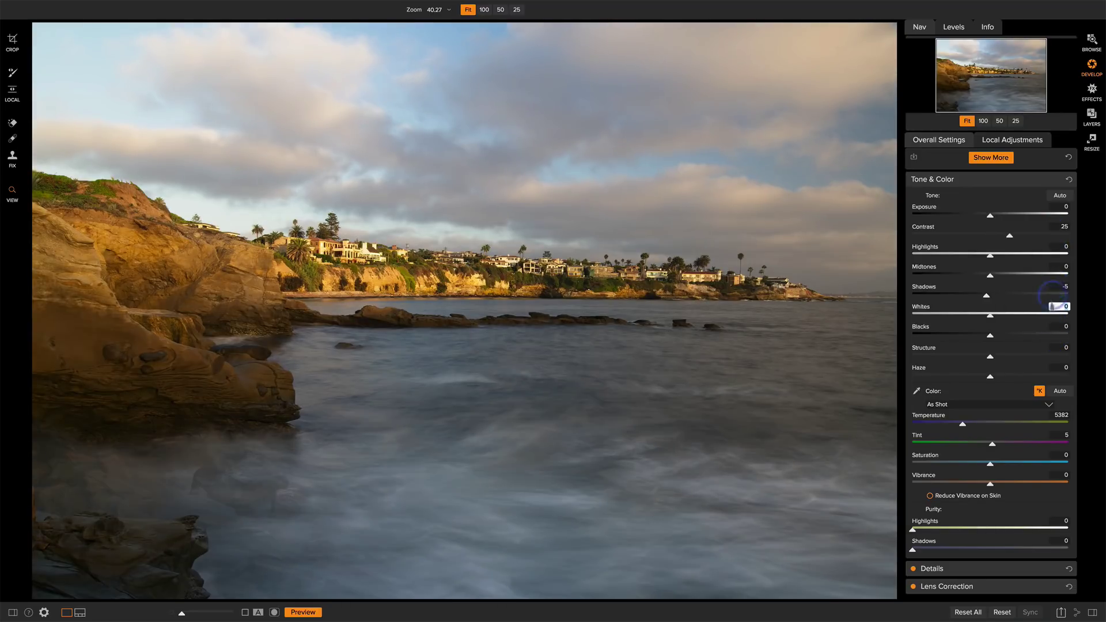
pyautogui.click(1055, 475)
pyautogui.write('10')
pyautogui.press('Tab')
pyautogui.press('\\')
pyautogui.press('\\')
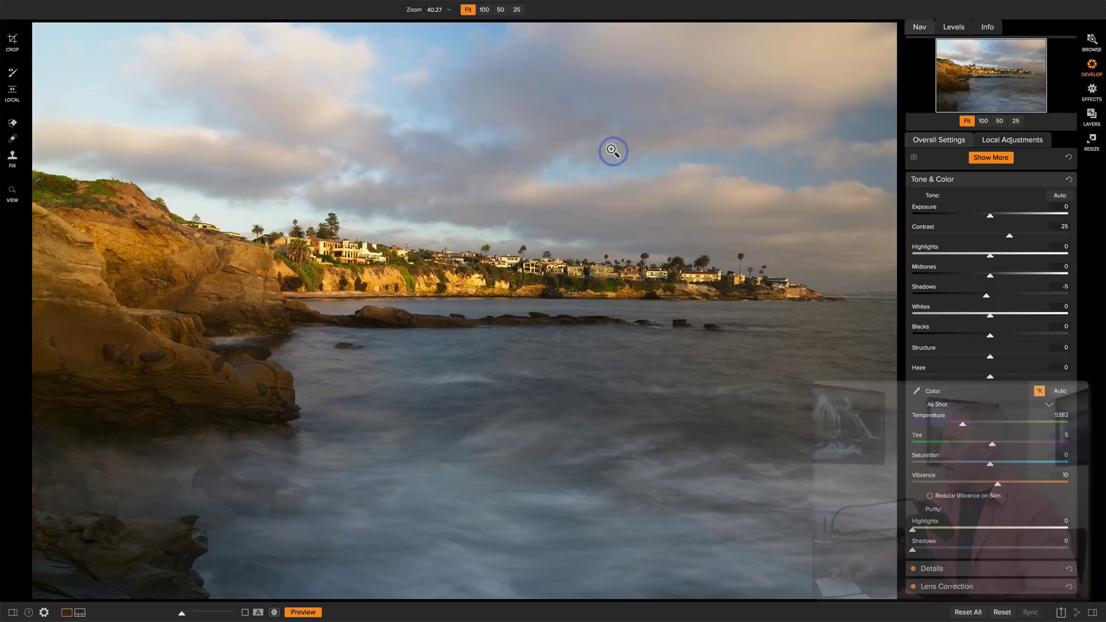
pyautogui.click(1095, 40)
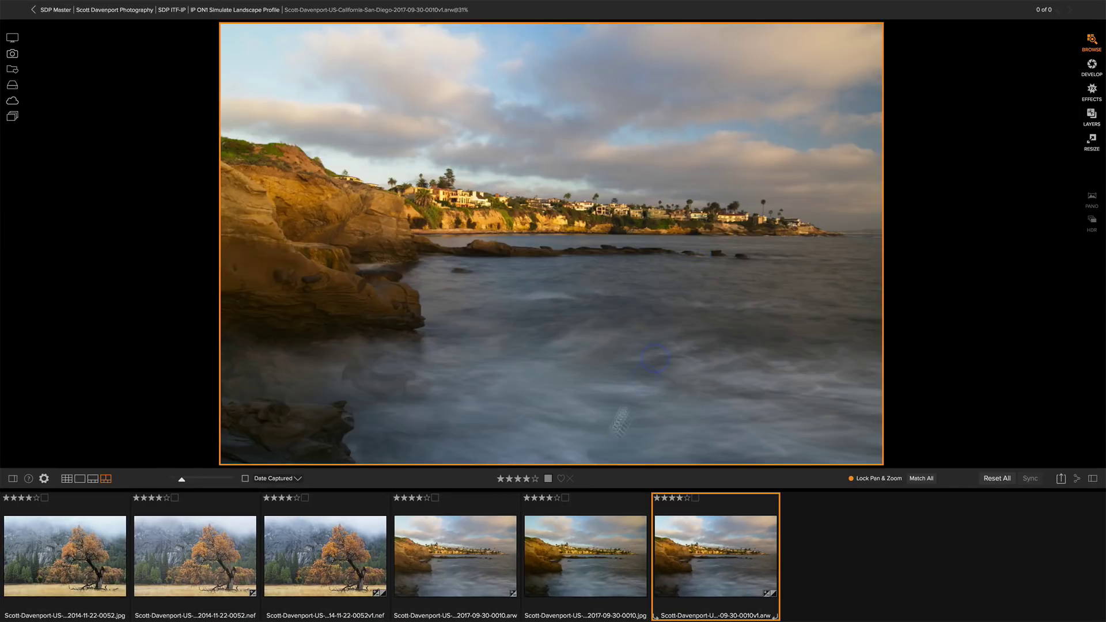
# Step: Add the San Diego JPEG to the selection and show it beside the edited raw in Compare view
pyautogui.keyDown('ctrl'); pyautogui.click(593, 557); pyautogui.keyUp('ctrl')
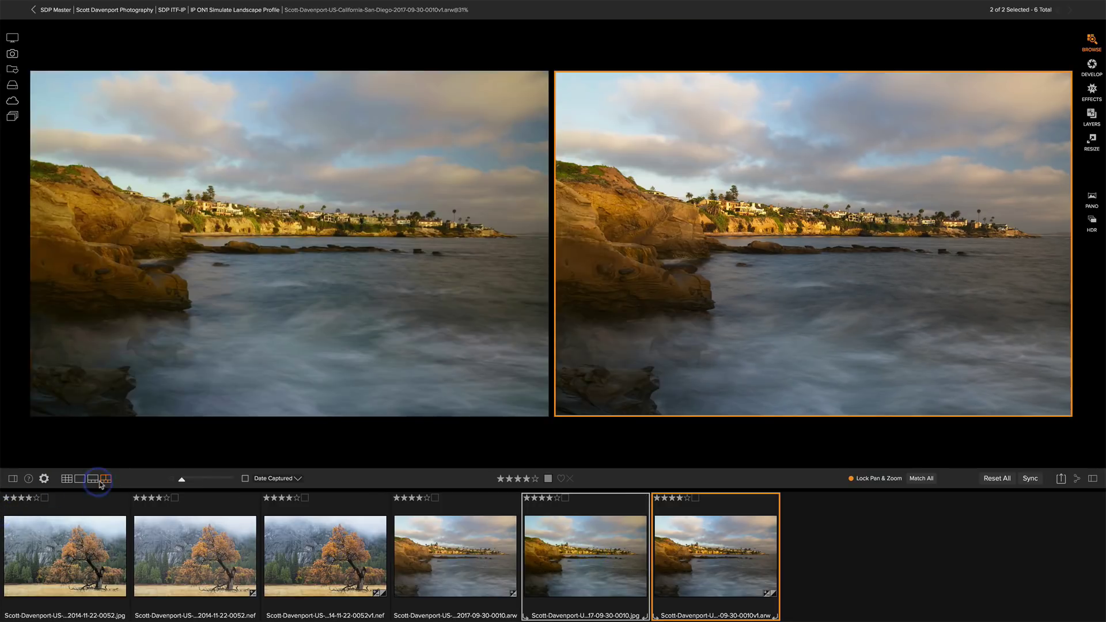
pyautogui.click(106, 479)
# Step: Open the San Diego raw in Develop and add a Color Adjustment setting Blue saturation to 10
pyautogui.click(1092, 66)
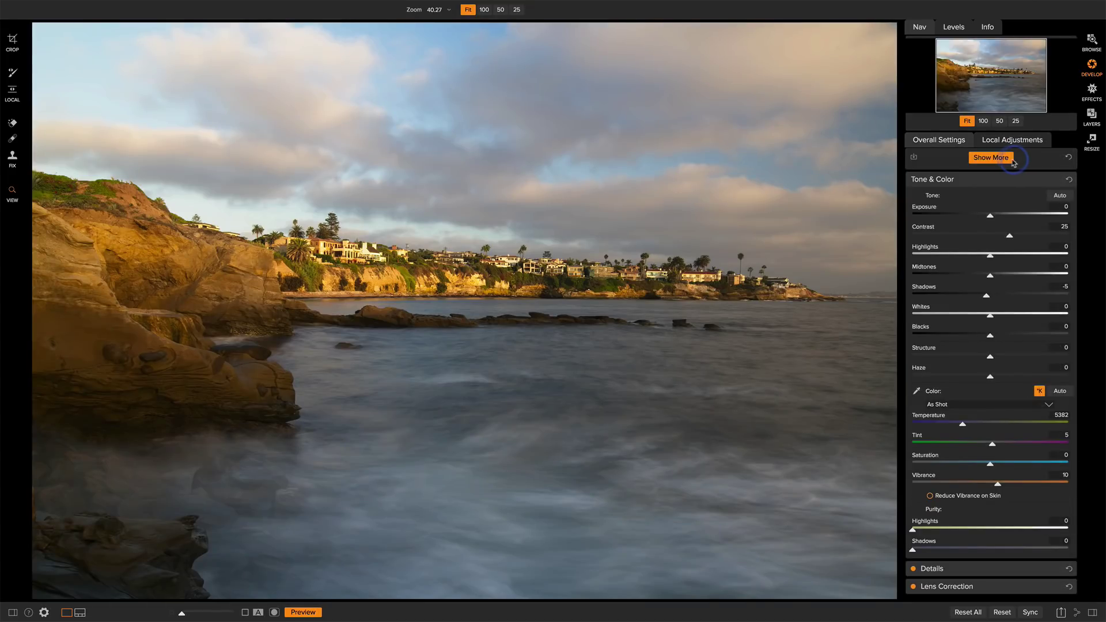
pyautogui.click(1002, 160)
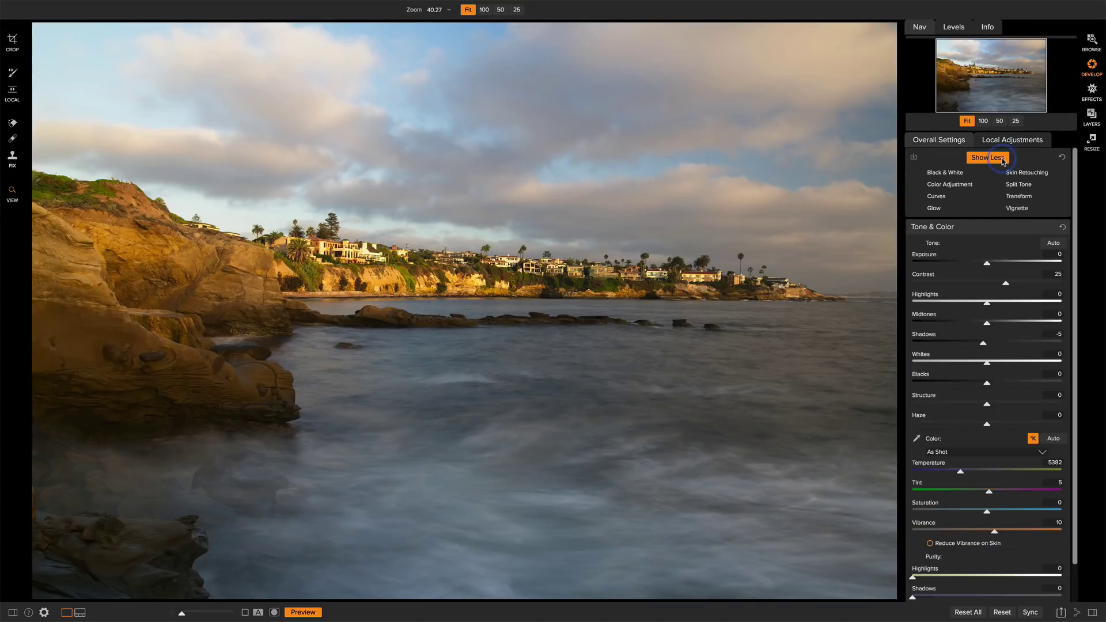
pyautogui.click(949, 184)
pyautogui.click(1012, 273)
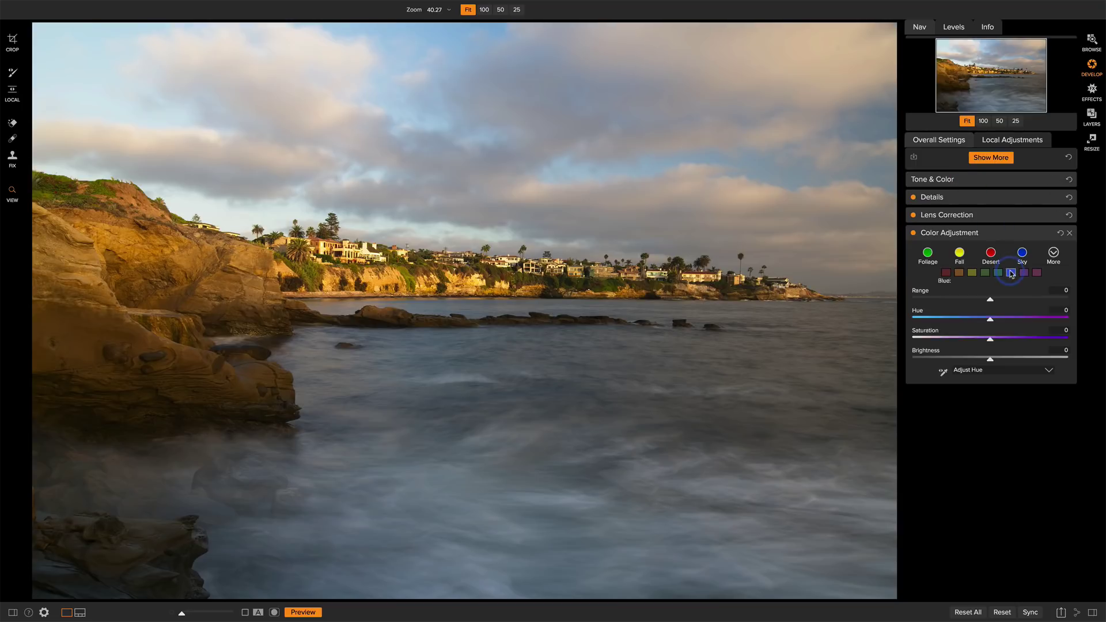
pyautogui.click(1005, 340)
pyautogui.moveTo(1005, 341); pyautogui.dragTo(1009, 341)
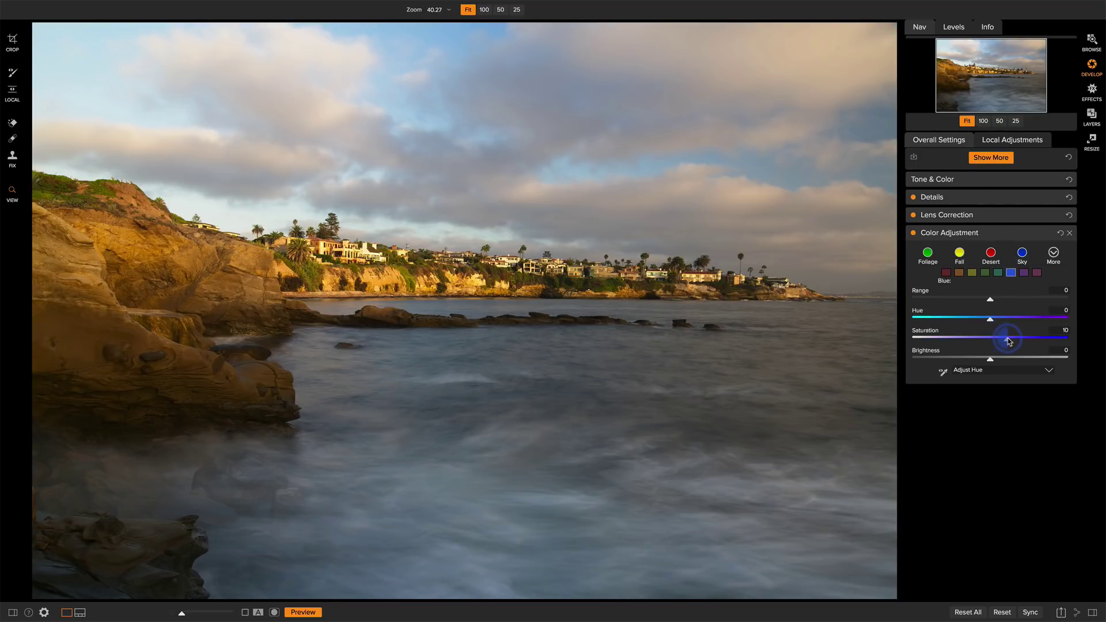
pyautogui.click(1091, 40)
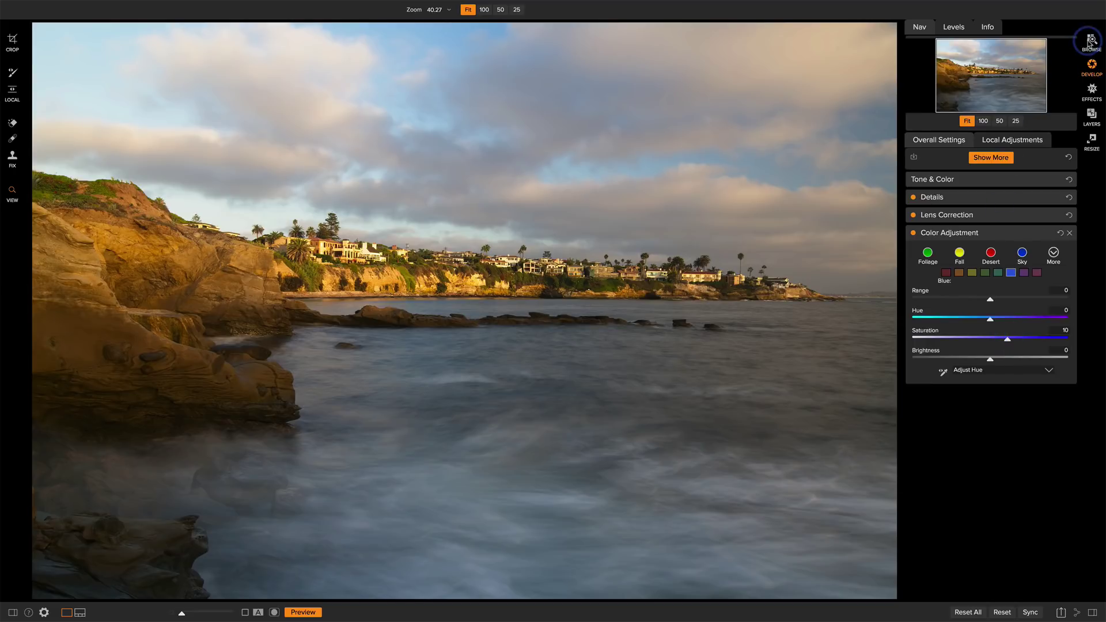